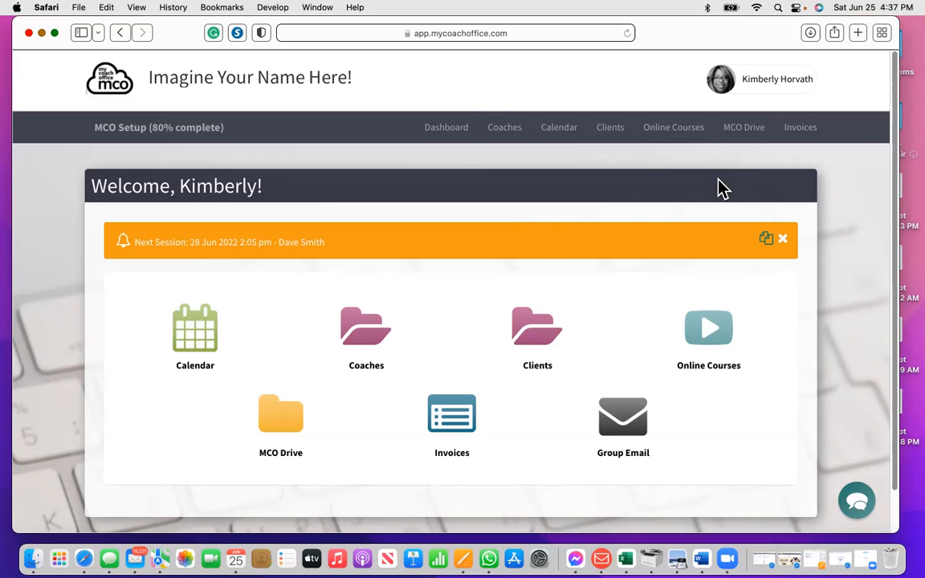
# Step: Open the account's My Billing & Products page and look over the existing products and services
pyautogui.click(785, 81)
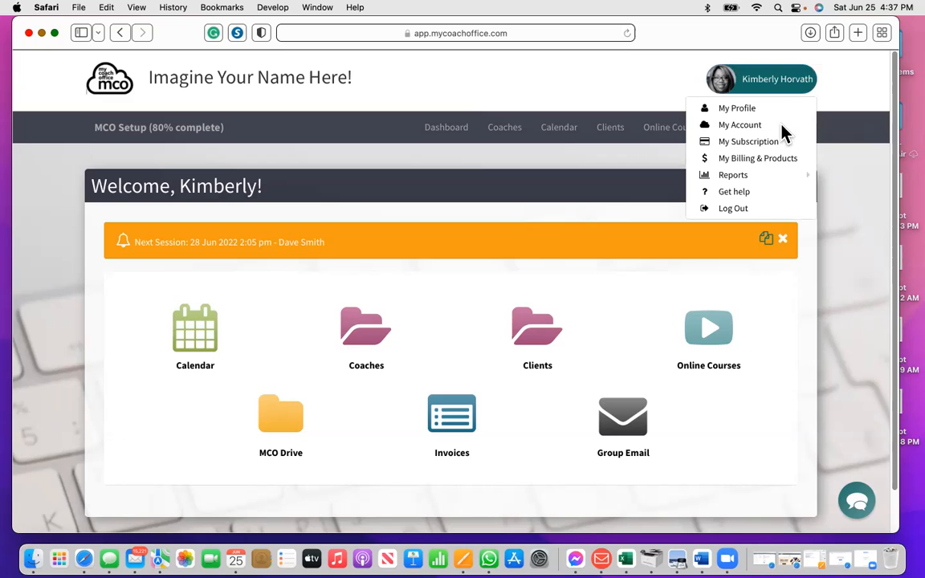
pyautogui.click(755, 161)
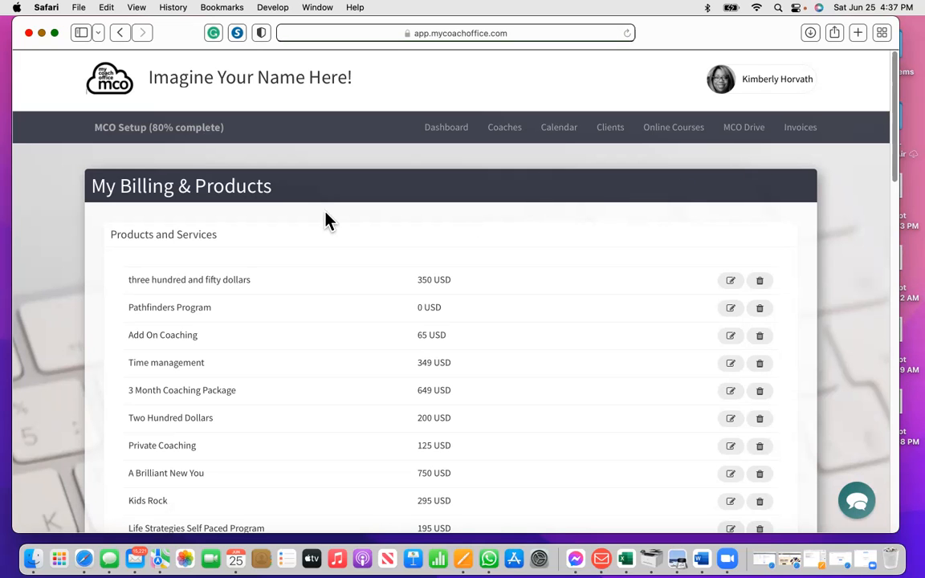
pyautogui.scroll(-3, 313, 430)
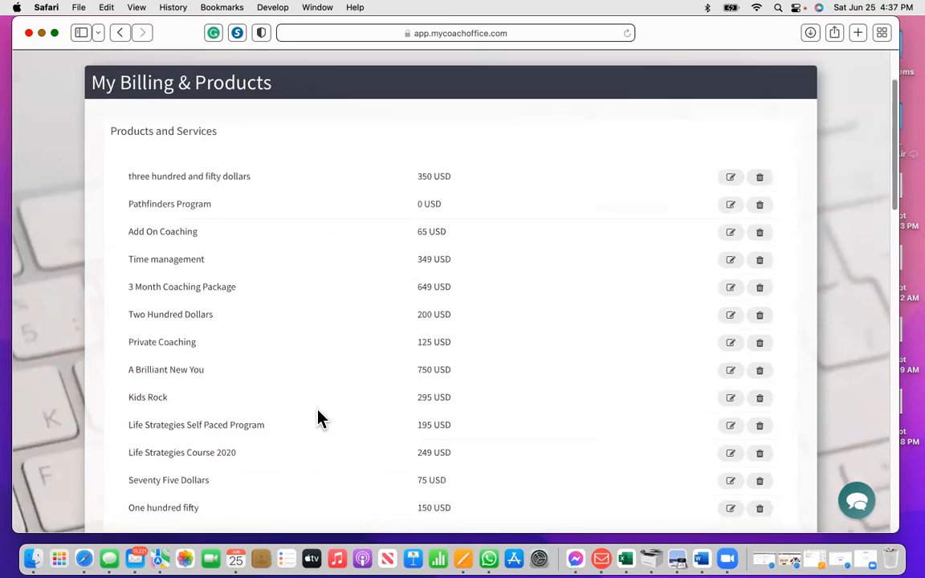
pyautogui.scroll(-2, 317, 416)
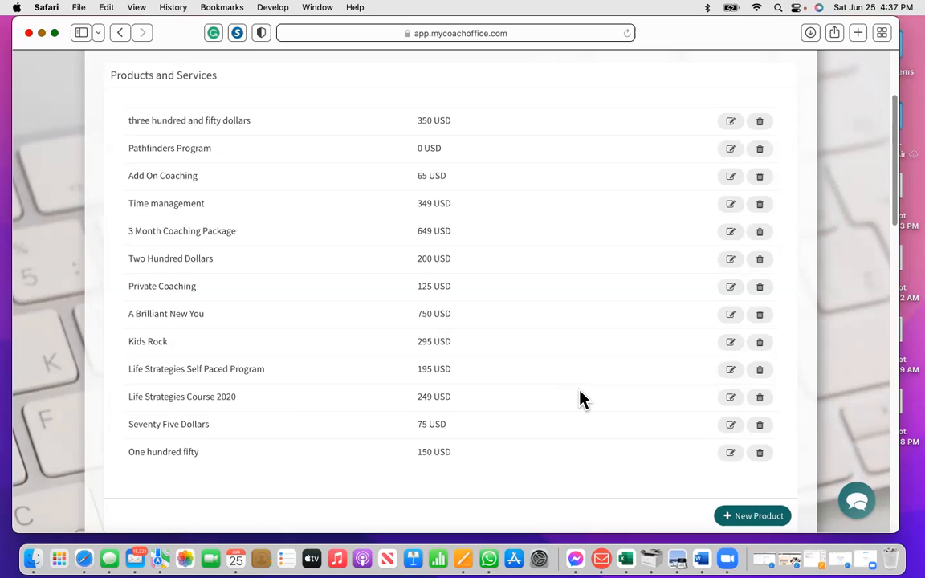
# Step: Add a new product named "Six Hundred Forty Nine" with a unit price of 649 USD and save it
pyautogui.click(740, 518)
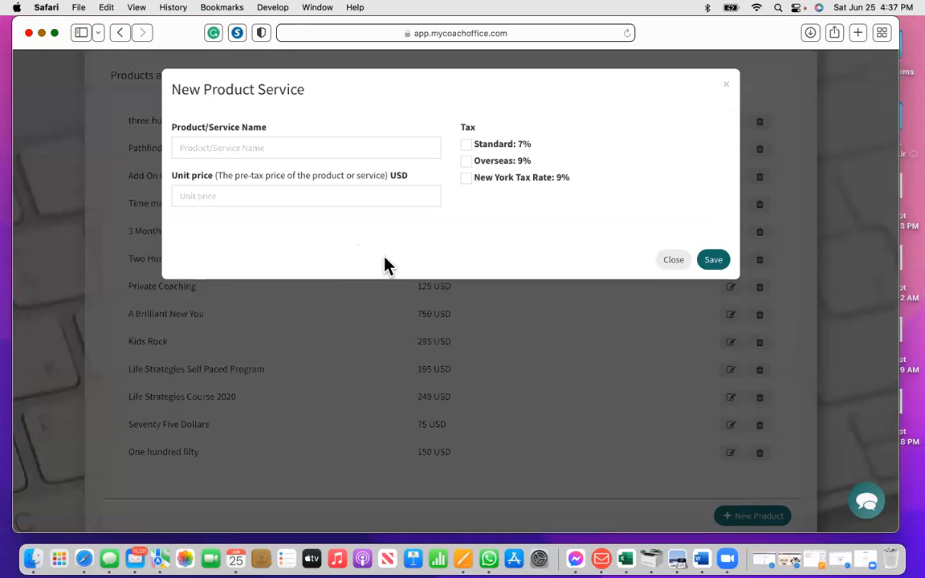
pyautogui.click(283, 146)
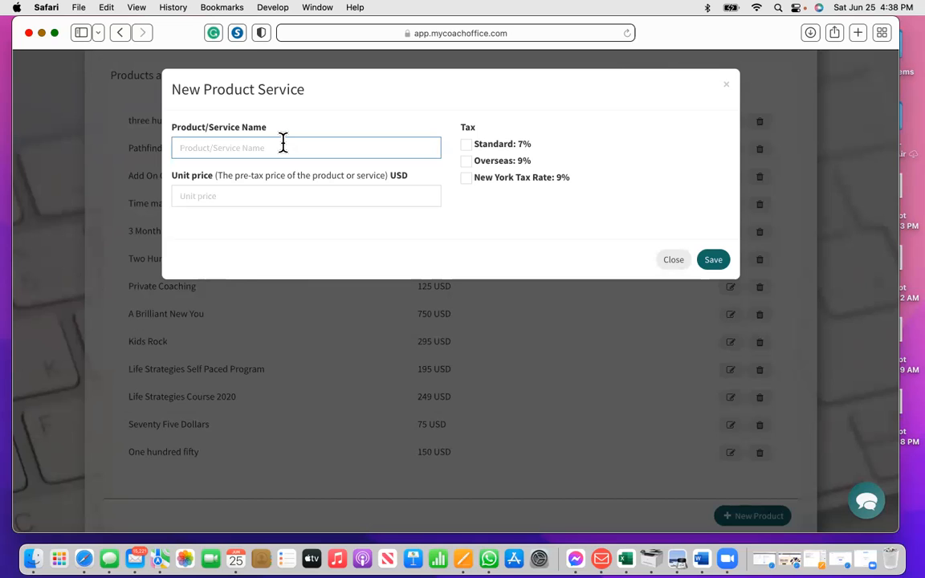
pyautogui.write('Slx H')
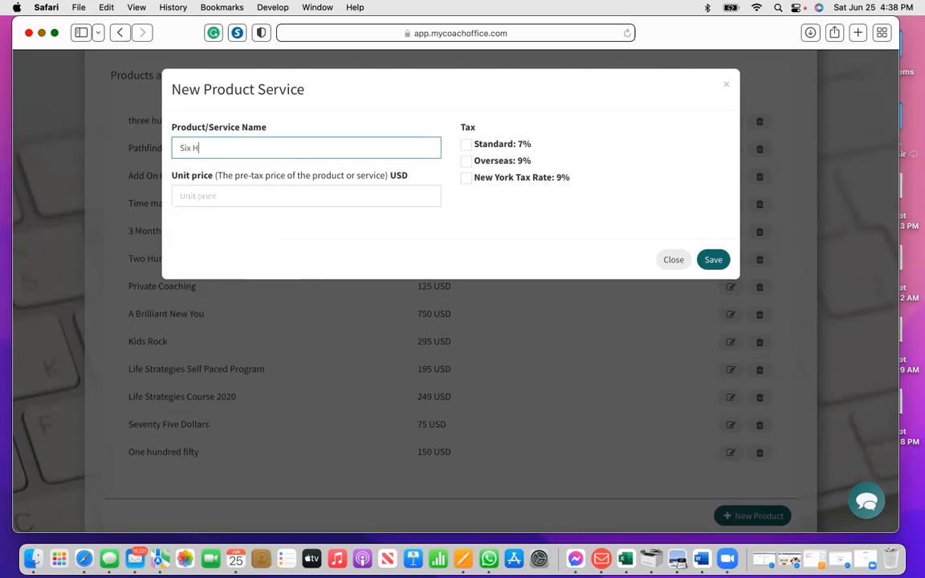
pyautogui.write('undred Forty Nine')
pyautogui.click(226, 197)
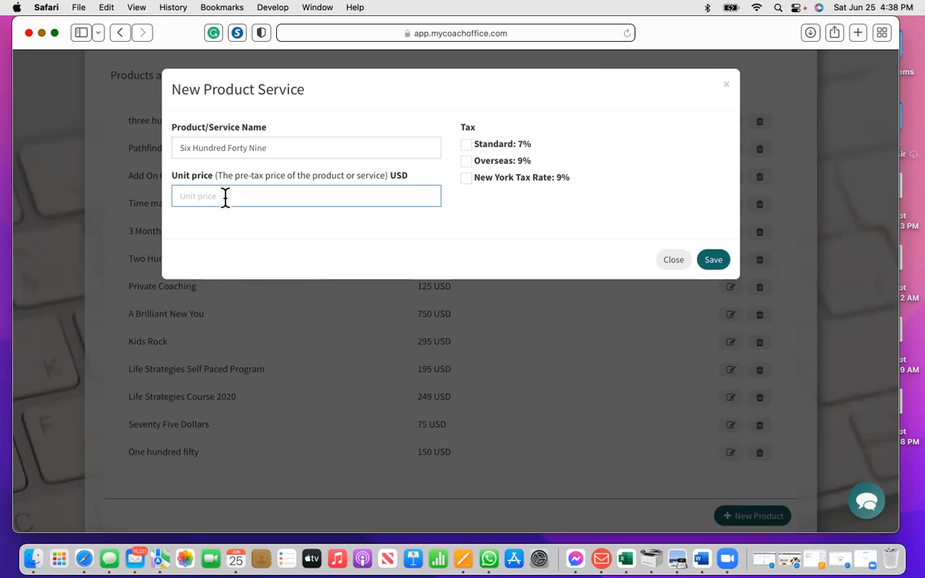
pyautogui.write('649')
pyautogui.click(715, 265)
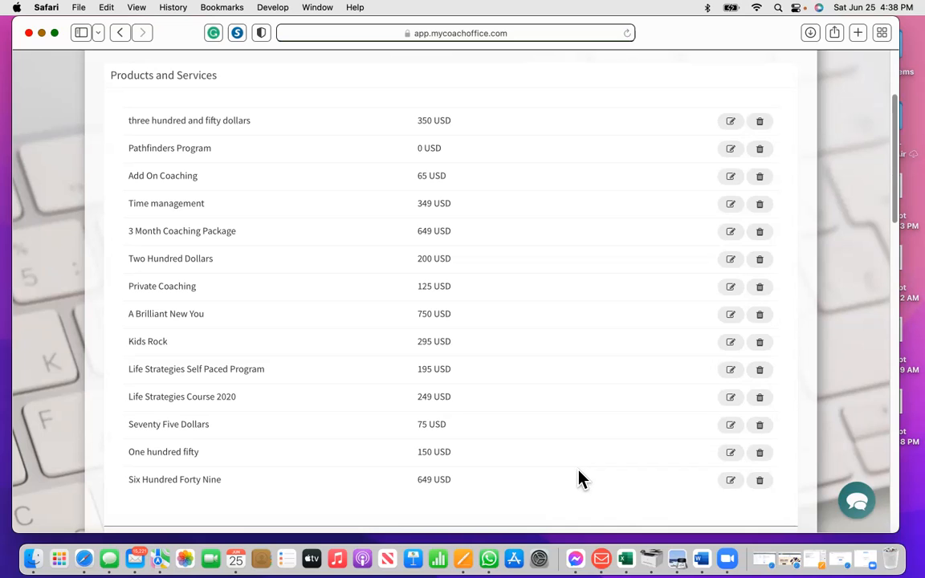
# Step: Open the Invoices page and look through the existing invoices
pyautogui.scroll(-1, 578, 465)
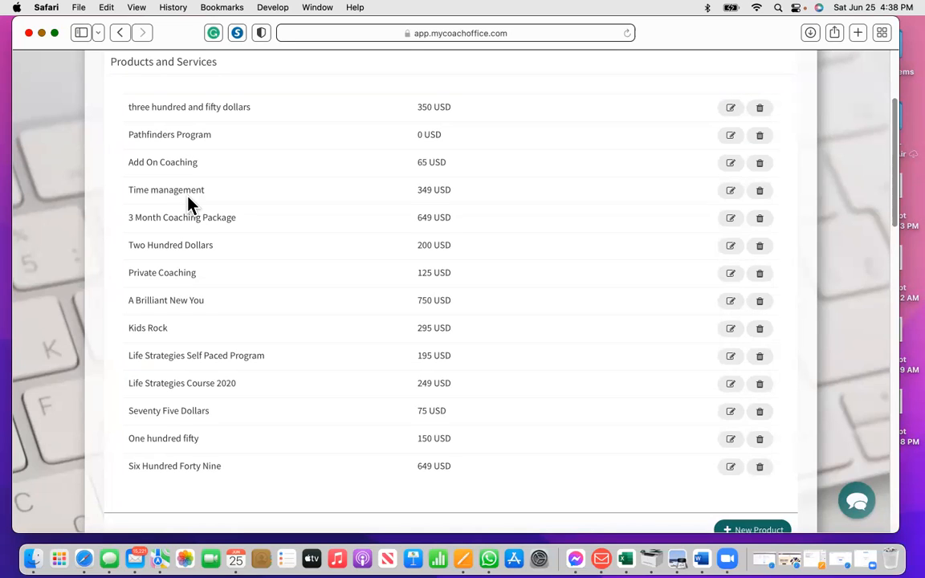
pyautogui.scroll(-2, 578, 237)
pyautogui.scroll(5, 578, 238)
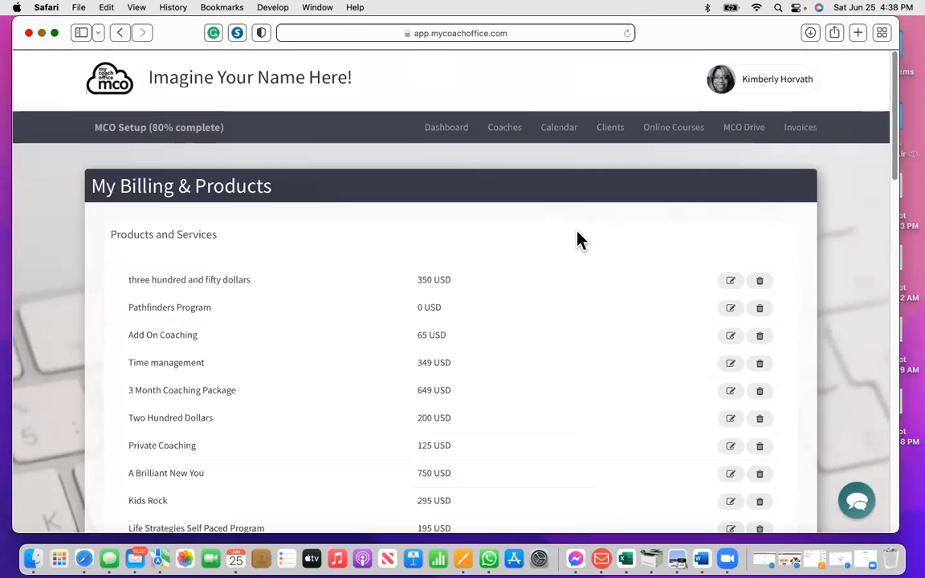
pyautogui.click(801, 129)
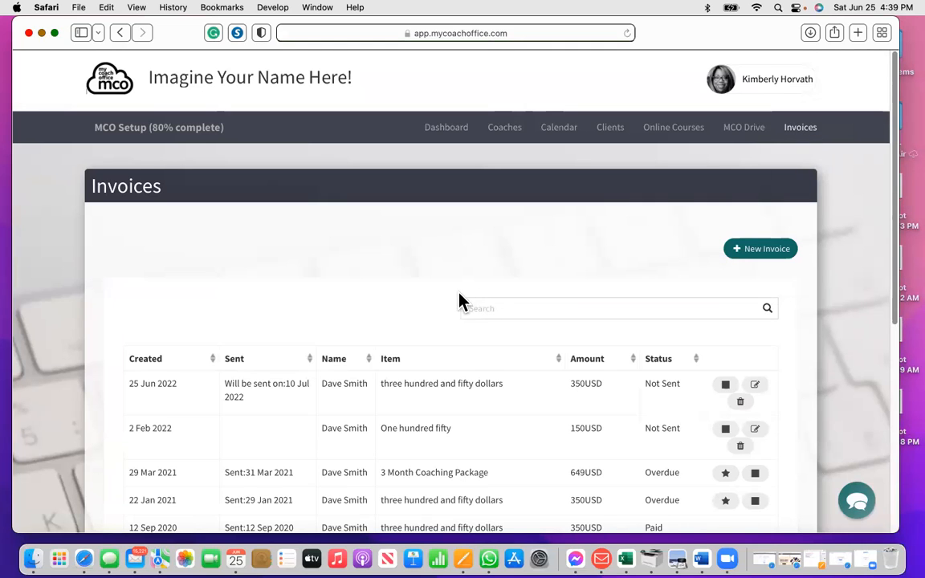
pyautogui.scroll(-5, 472, 446)
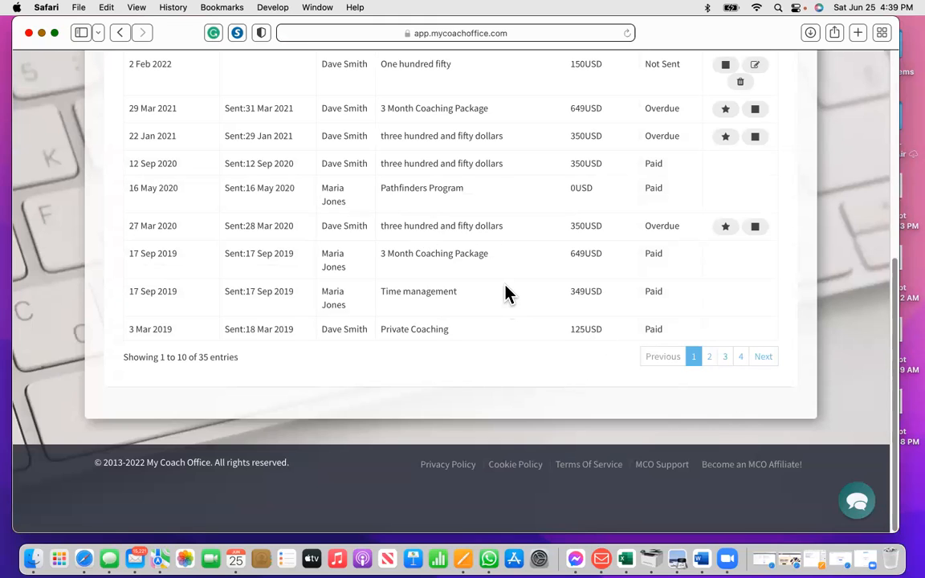
pyautogui.scroll(3, 506, 296)
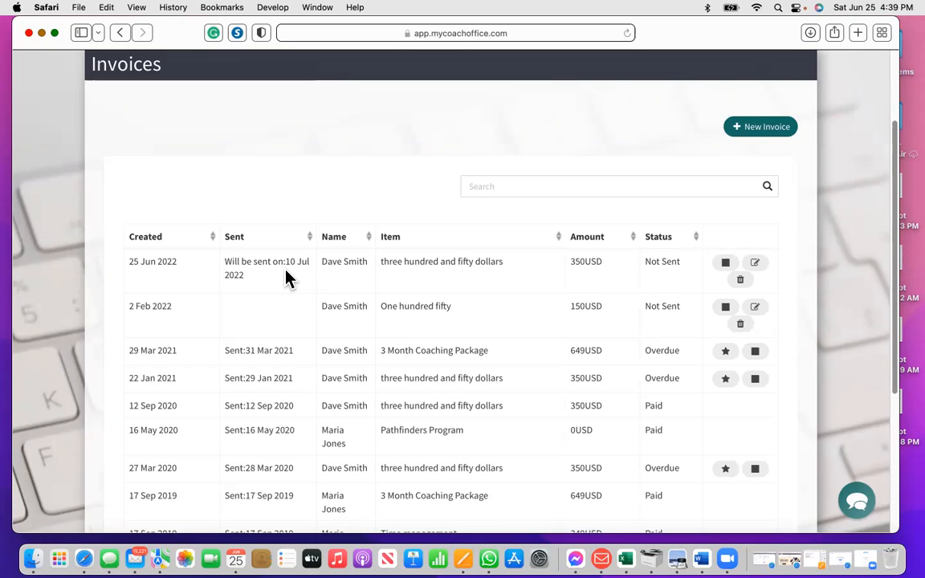
# Step: Create a new invoice addressed to the client found by first name and set its send date to 1 Jul 2022
pyautogui.click(756, 132)
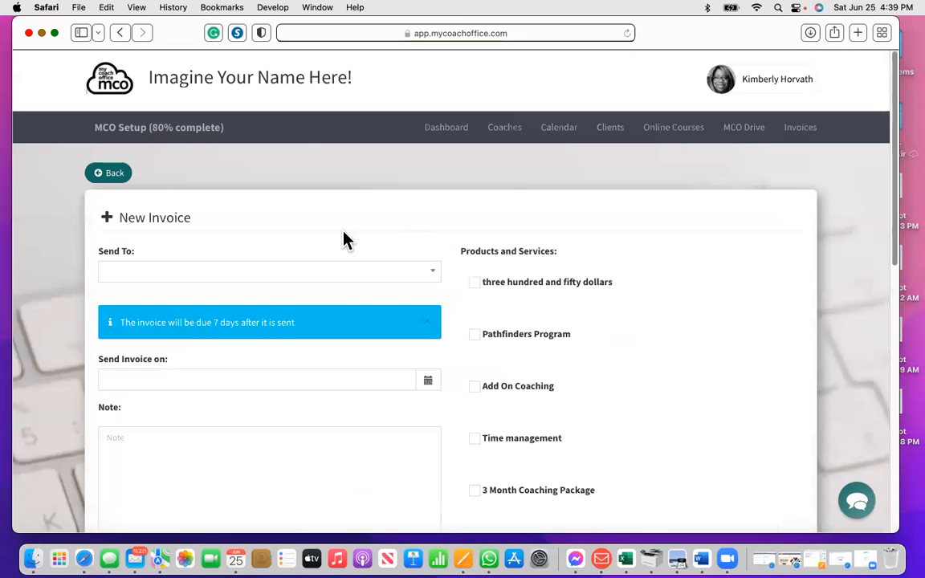
pyautogui.click(273, 274)
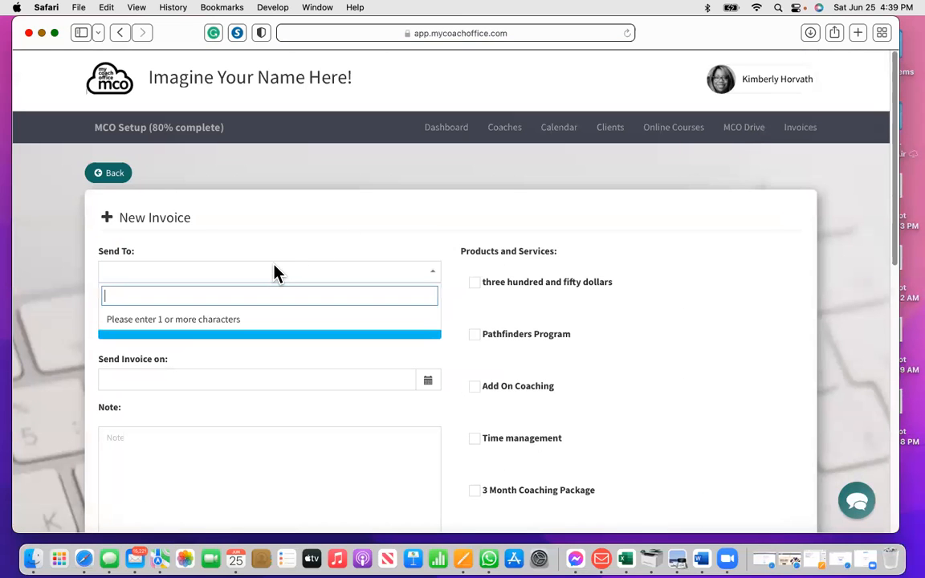
pyautogui.write('maria')
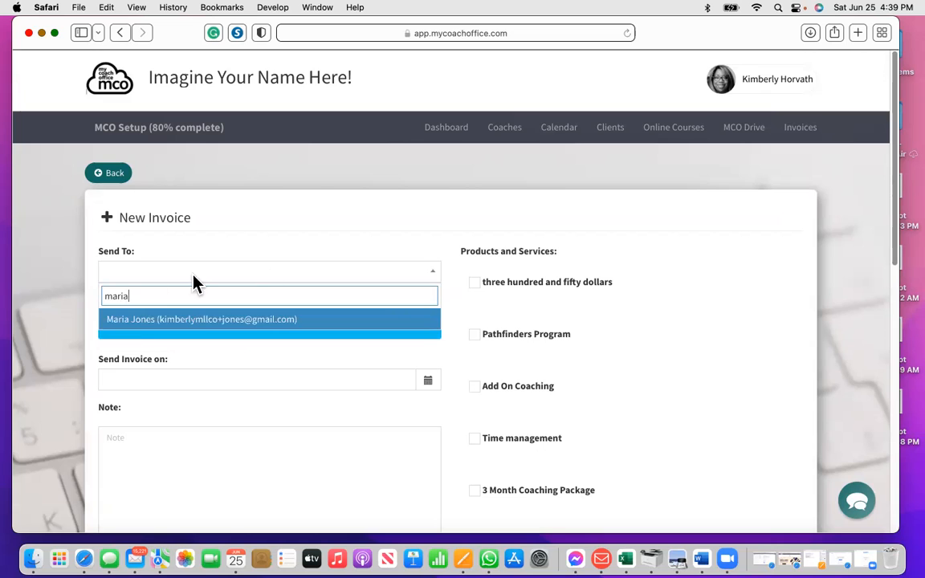
pyautogui.click(158, 321)
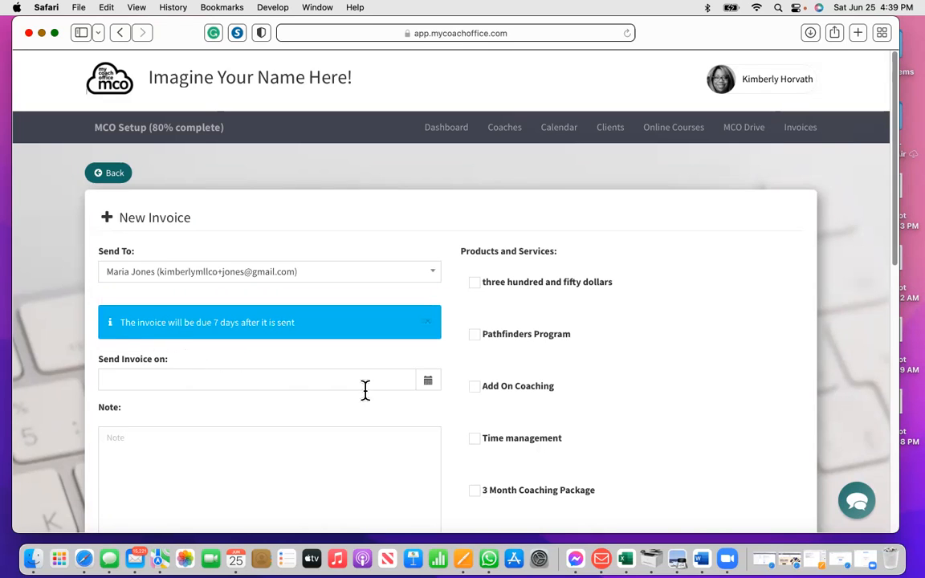
pyautogui.click(428, 381)
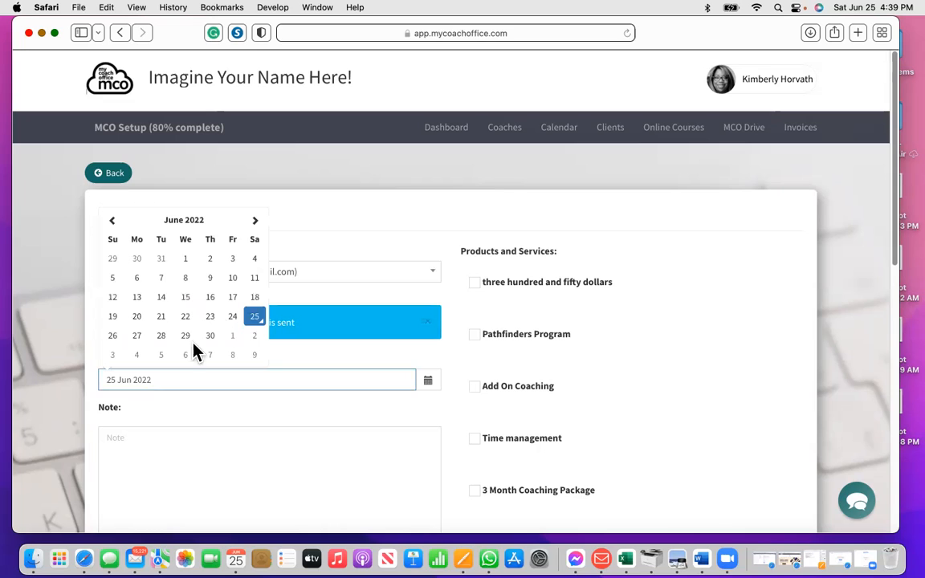
pyautogui.click(232, 337)
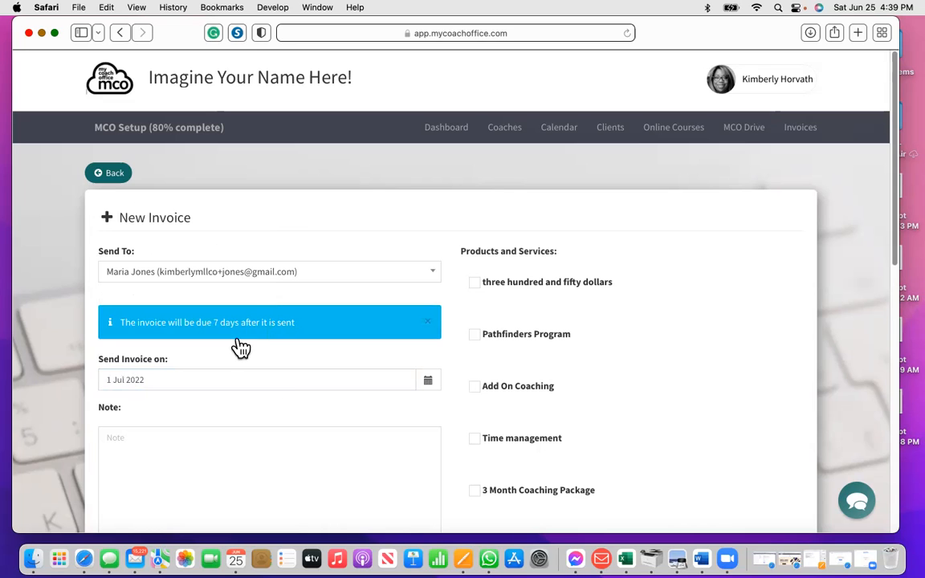
# Step: Include the "Six Hundred Forty Nine" product on the invoice and add the note "Thank you for your trust!"
pyautogui.scroll(-10, 595, 410)
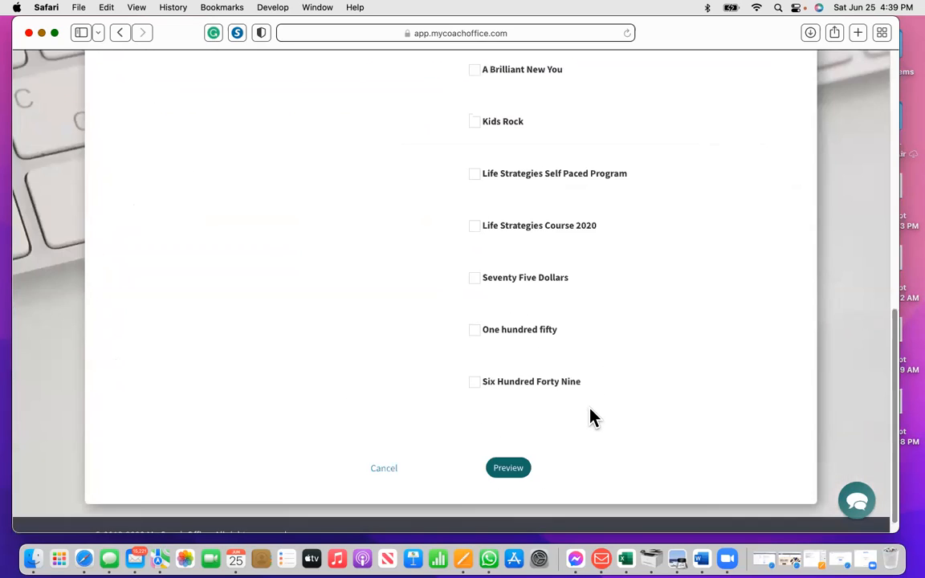
pyautogui.click(476, 386)
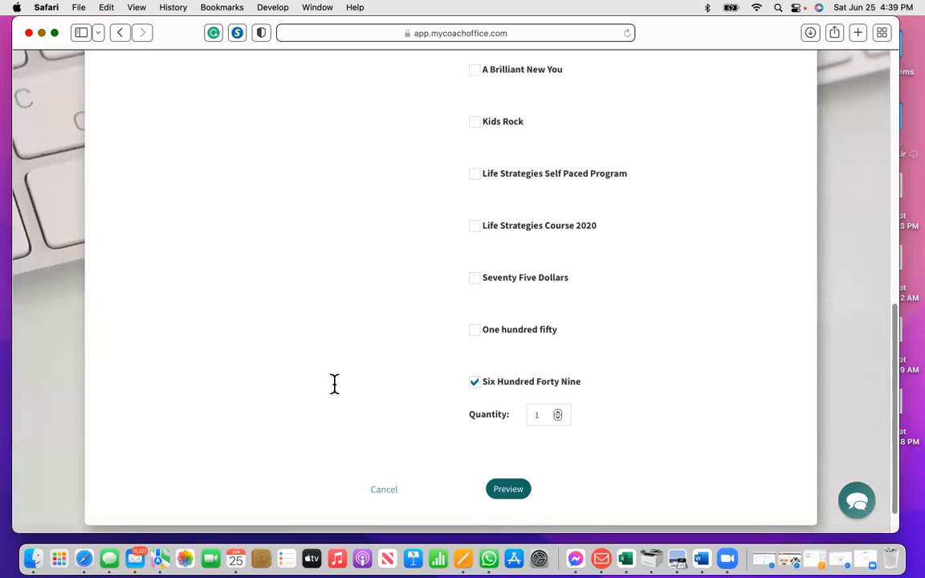
pyautogui.scroll(-1, 320, 378)
pyautogui.scroll(5, 318, 363)
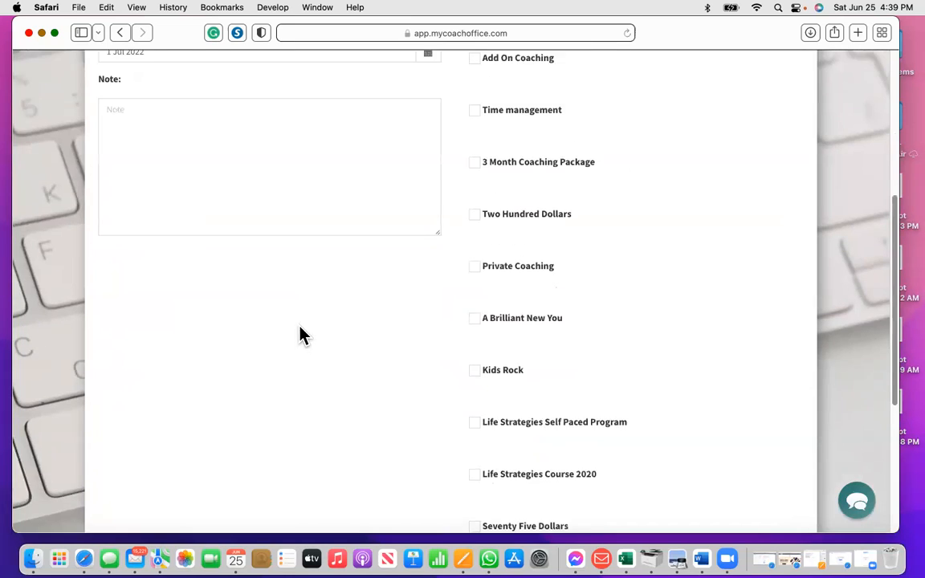
pyautogui.click(135, 200)
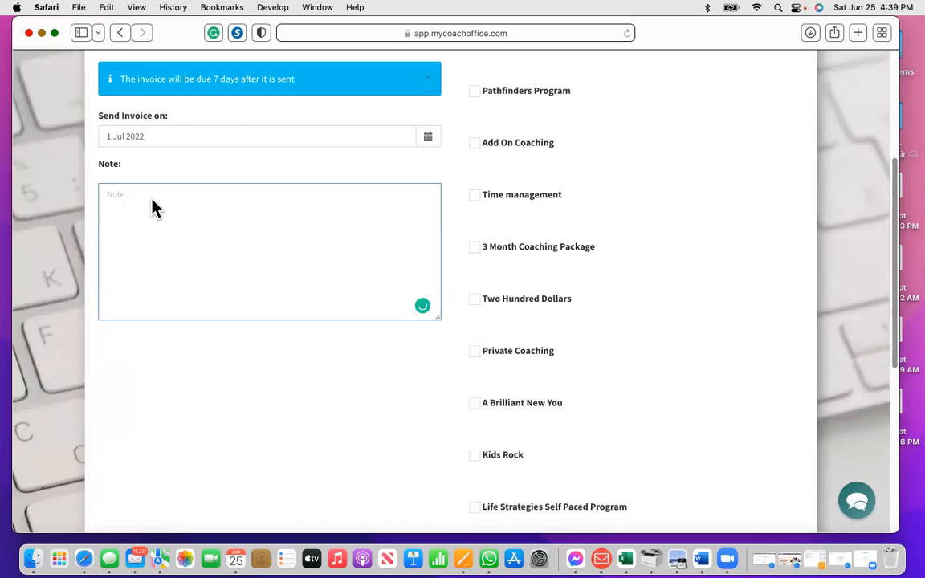
pyautogui.write('Thank you for your trust!')
# Step: Preview the invoice, check its details, and schedule it to be sent later
pyautogui.scroll(3, 641, 354)
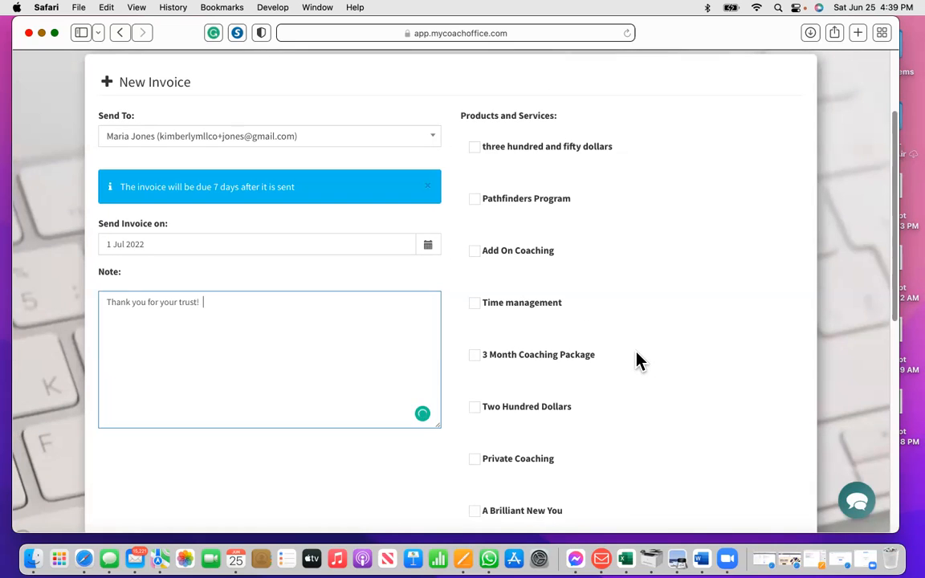
pyautogui.scroll(-10, 634, 354)
pyautogui.click(508, 445)
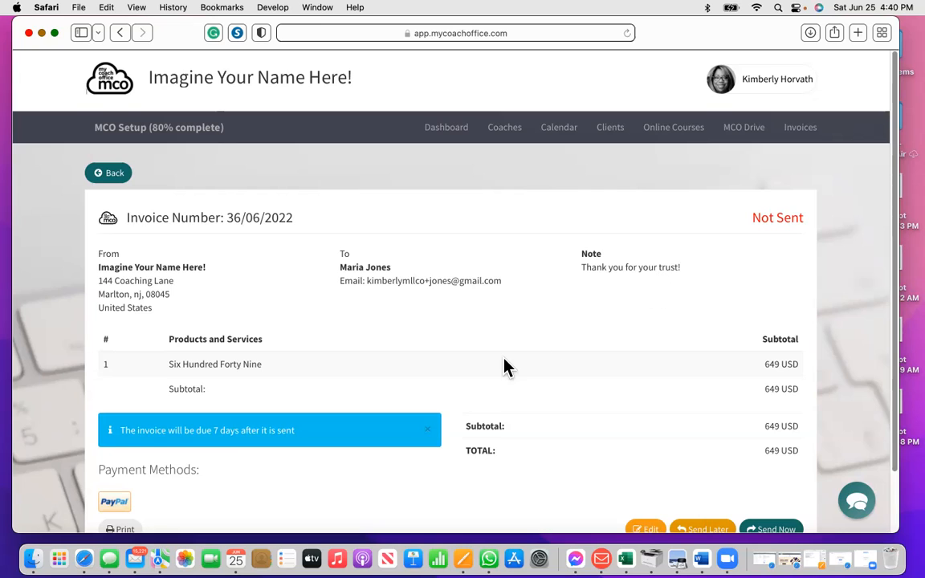
pyautogui.scroll(-1, 482, 362)
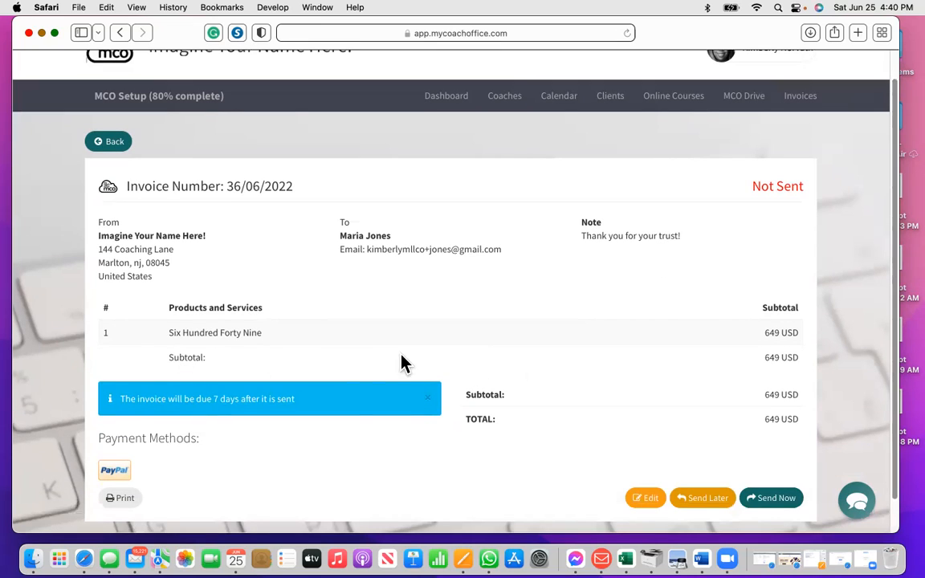
pyautogui.scroll(-1, 377, 418)
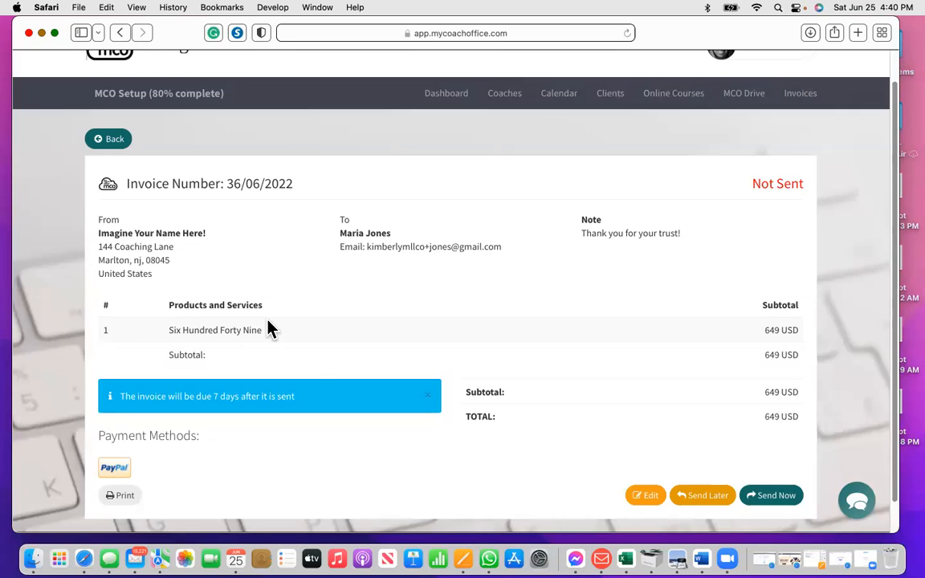
pyautogui.scroll(-2, 393, 466)
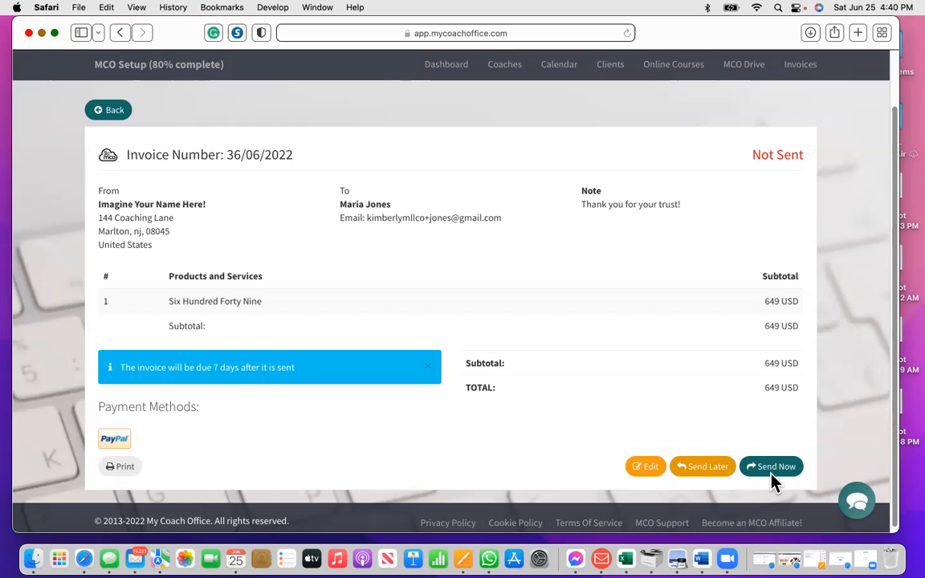
pyautogui.click(713, 468)
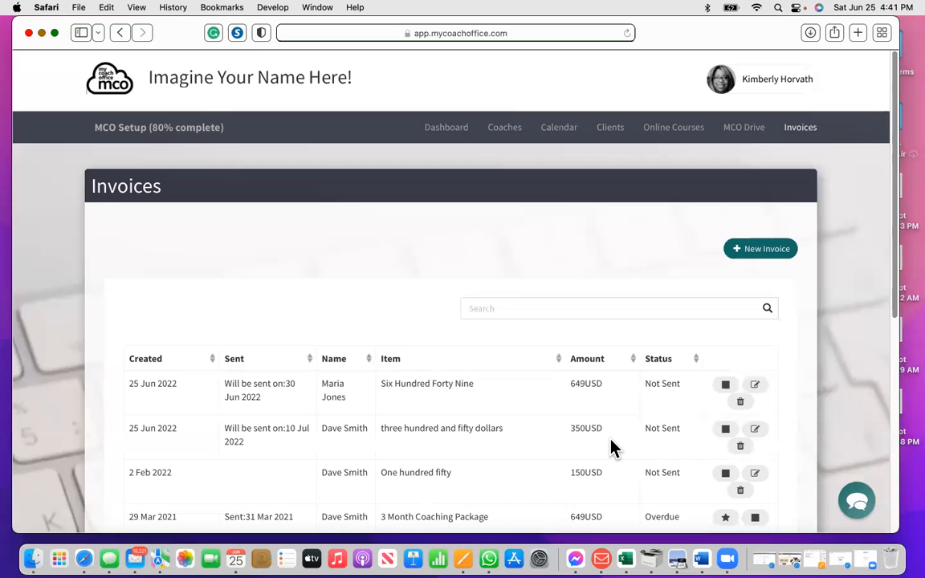
# Step: Review the updated invoice list for the scheduled invoice, and open the Clients page
pyautogui.scroll(-3, 517, 405)
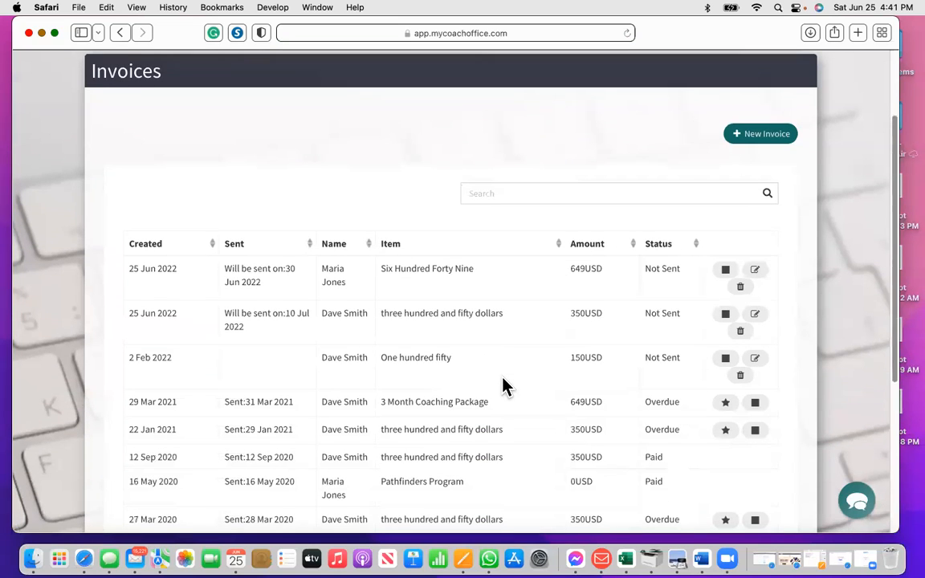
pyautogui.scroll(-3, 502, 390)
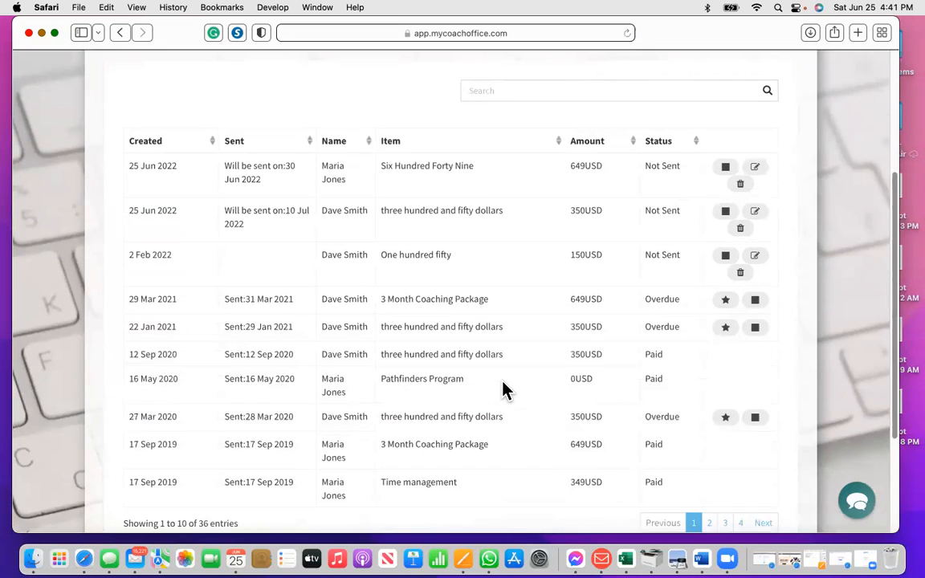
pyautogui.scroll(3, 503, 390)
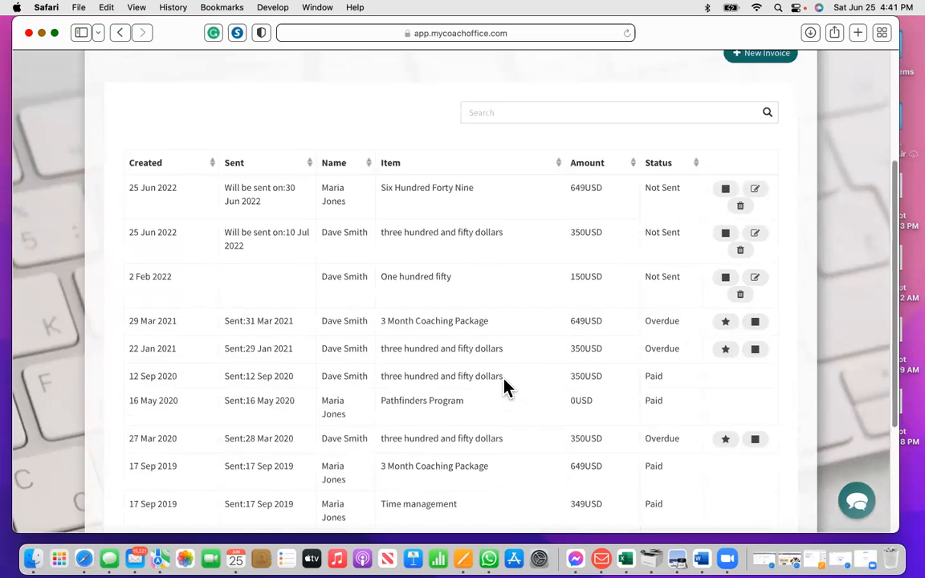
pyautogui.scroll(2, 505, 390)
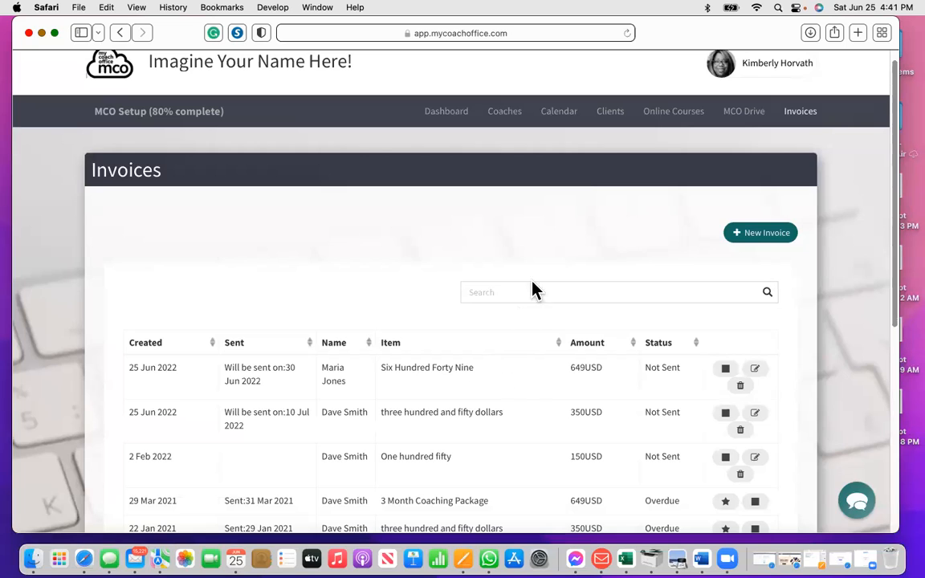
pyautogui.click(608, 121)
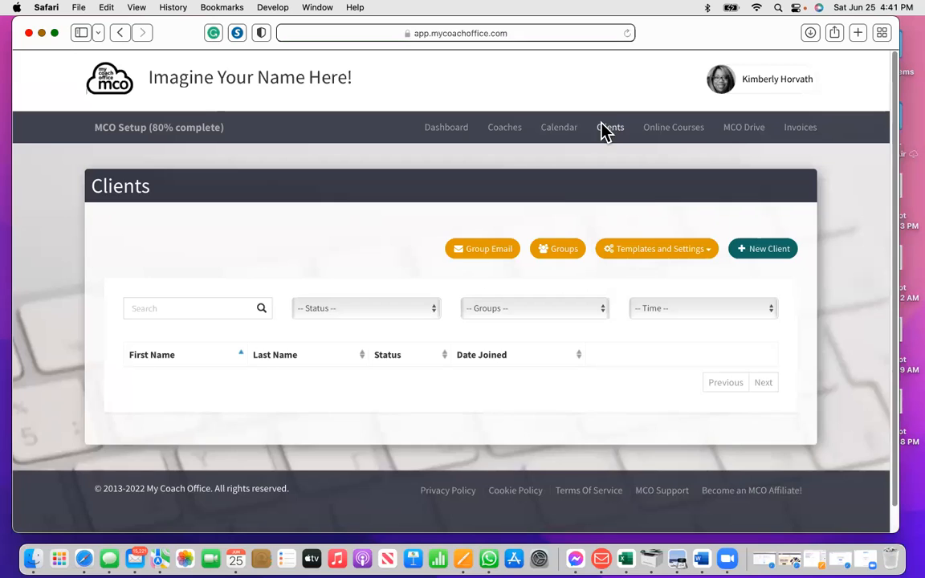
# Step: Open the record of the invoiced client who joined on 21 Apr 2015 and show that client's invoices
pyautogui.scroll(-4, 223, 446)
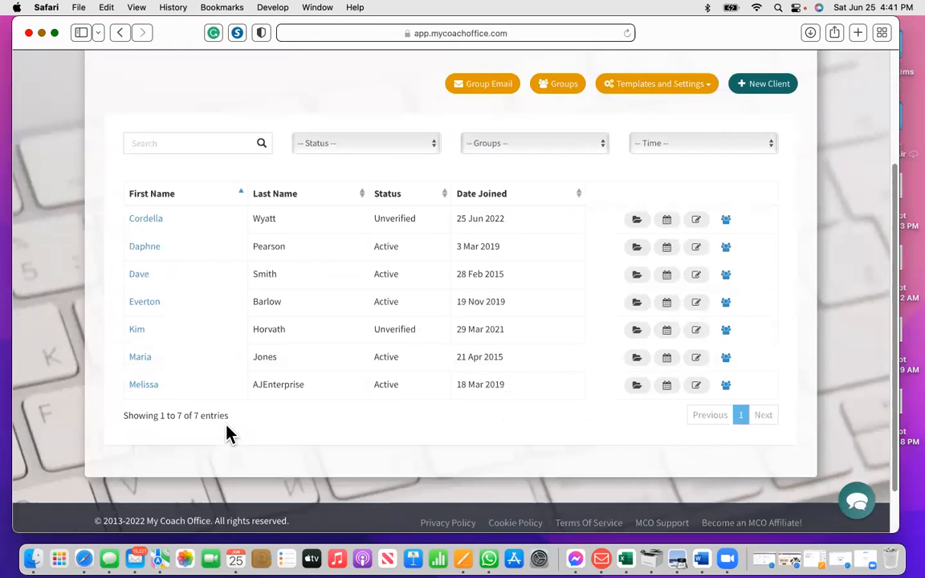
pyautogui.click(137, 360)
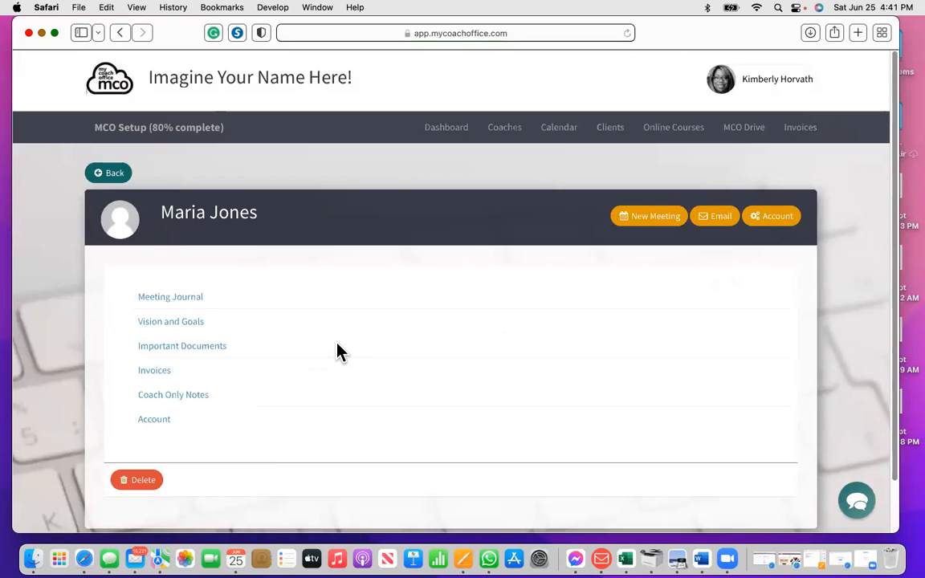
pyautogui.click(153, 372)
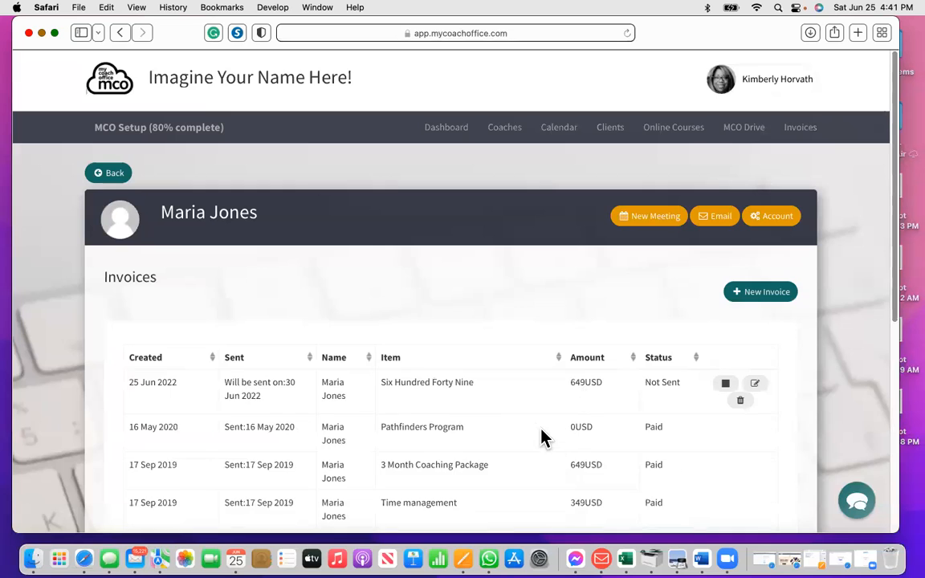
# Step: Review the client's invoice history, checking the sent dates, items, amounts and statuses, and go back from the invoice list
pyautogui.scroll(-3, 531, 428)
pyautogui.scroll(-5, 469, 423)
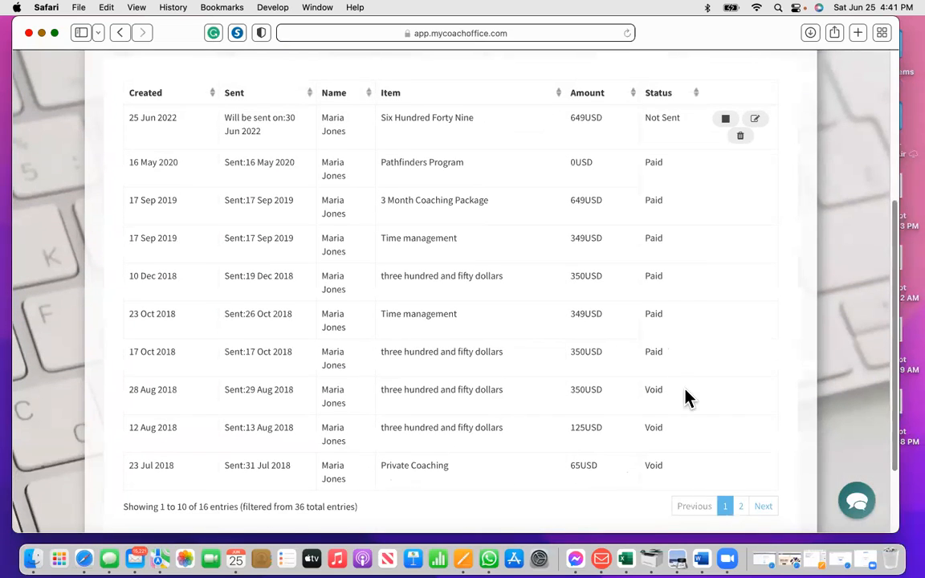
pyautogui.scroll(-3, 387, 328)
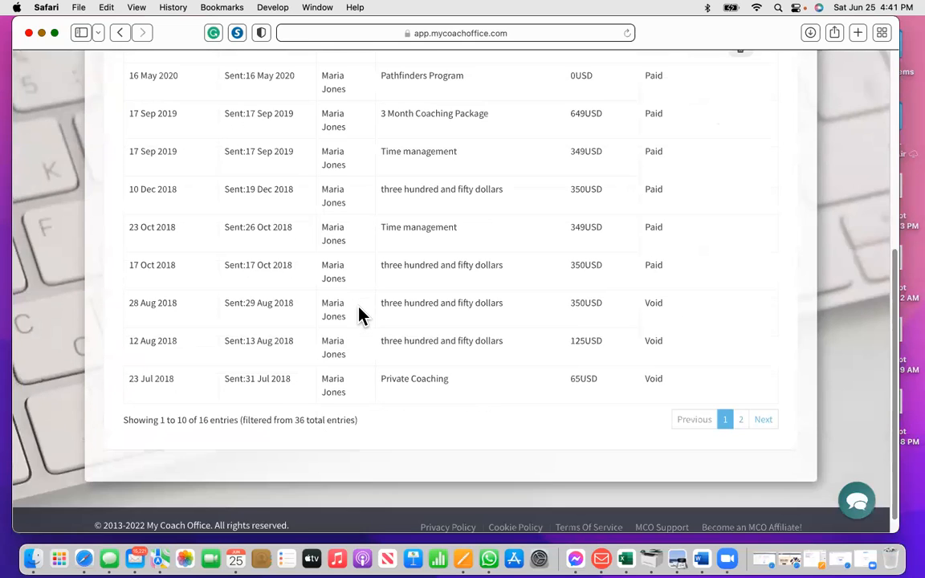
pyautogui.scroll(7, 355, 291)
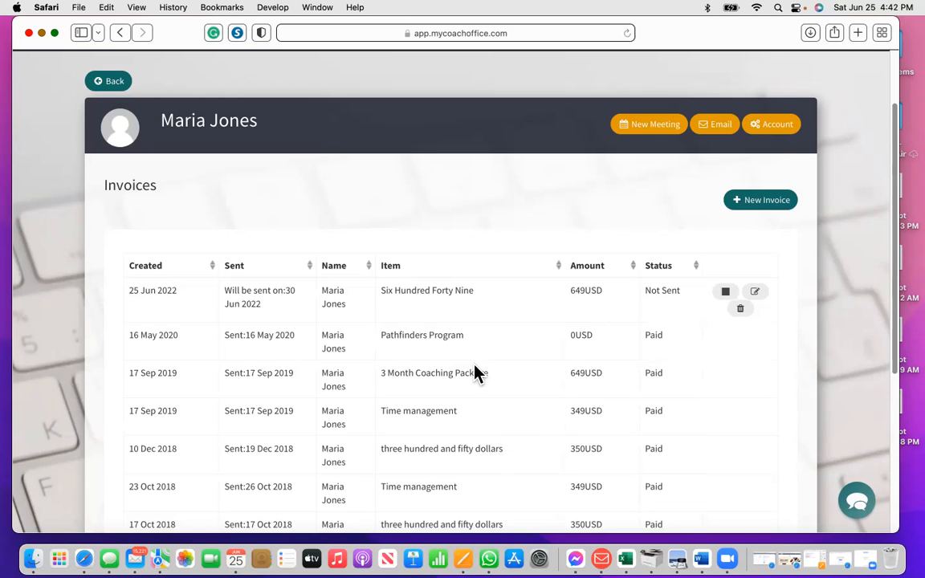
pyautogui.scroll(-2, 477, 372)
pyautogui.scroll(4, 462, 295)
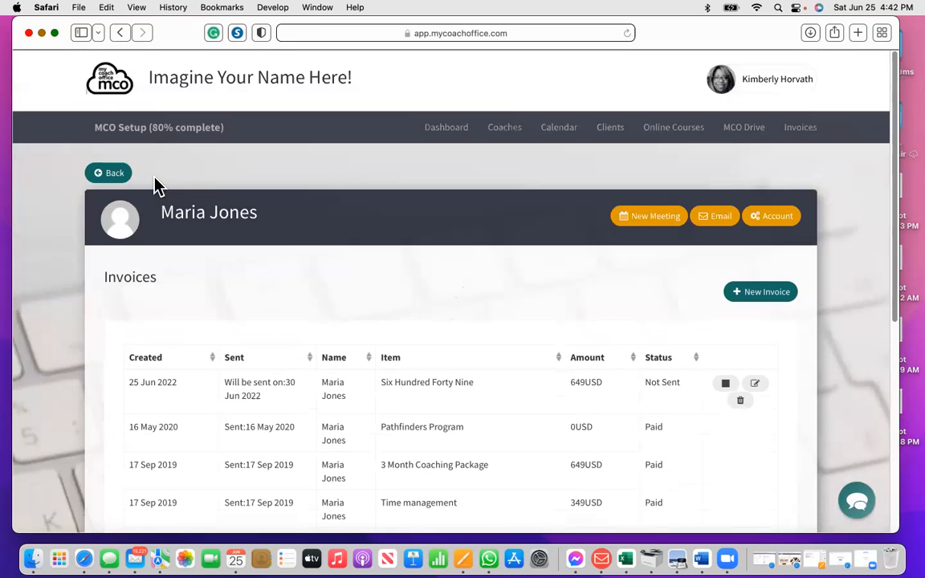
pyautogui.click(115, 175)
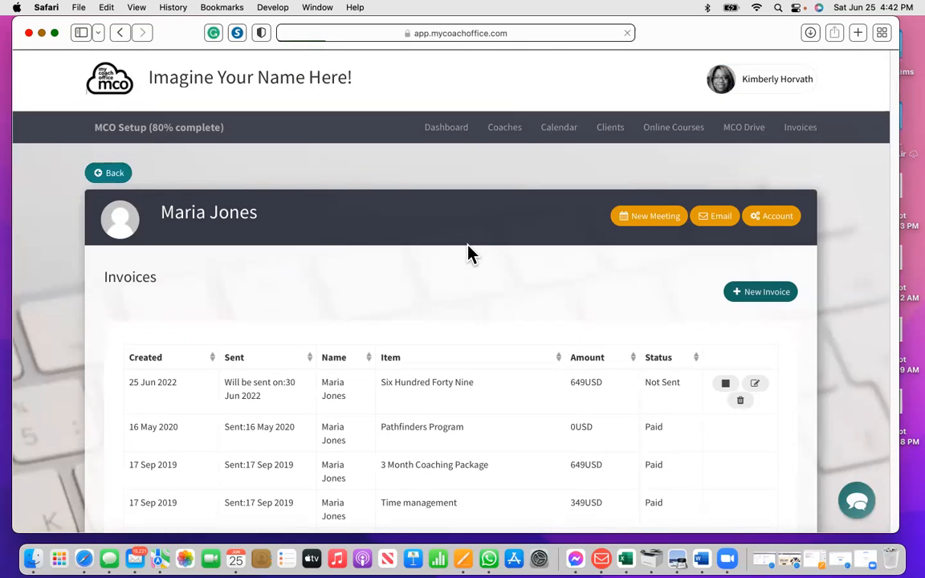